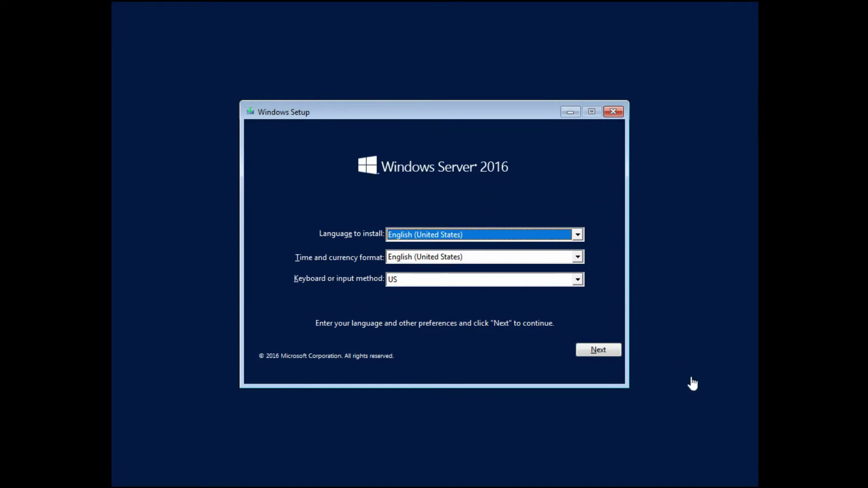
# Step: Keep English (United States) language and time format with the US keyboard, then start the installation
pyautogui.click(455, 239)
pyautogui.click(454, 238)
pyautogui.click(477, 258)
pyautogui.click(477, 258)
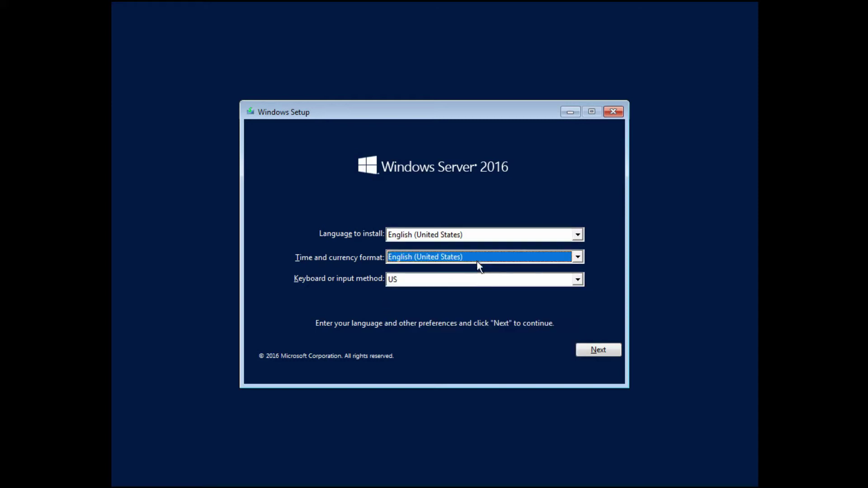
pyautogui.click(477, 278)
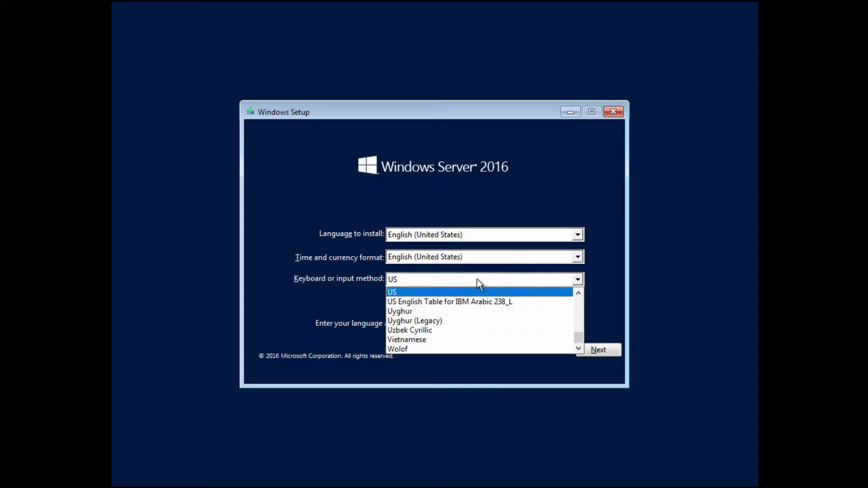
pyautogui.click(476, 279)
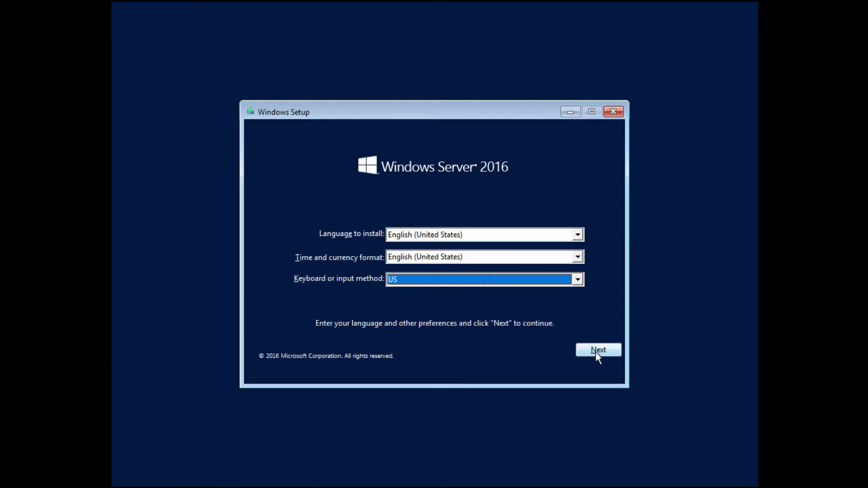
pyautogui.click(613, 352)
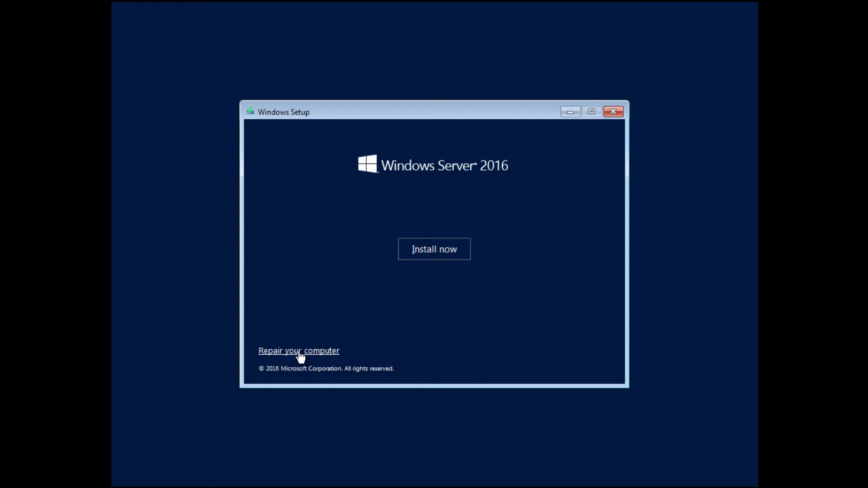
pyautogui.click(451, 252)
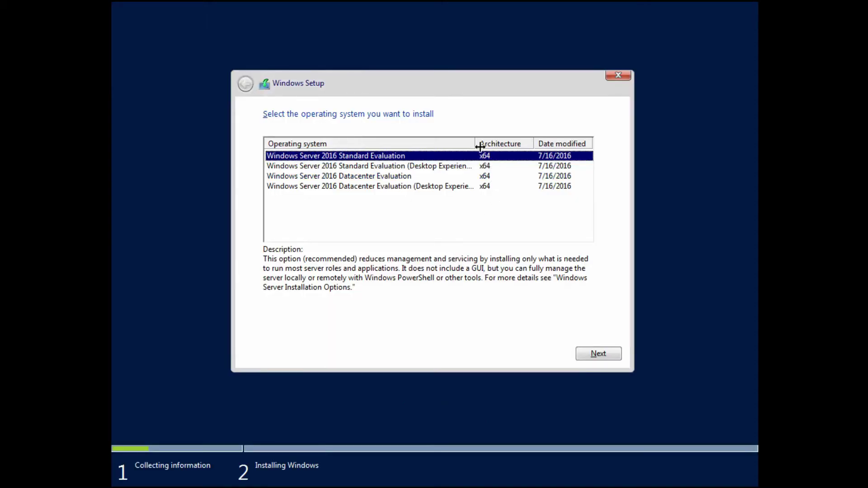
# Step: Choose Windows Server 2016 Standard Evaluation (Desktop Experience) as the edition to install
pyautogui.moveTo(476, 144); pyautogui.dragTo(518, 143)
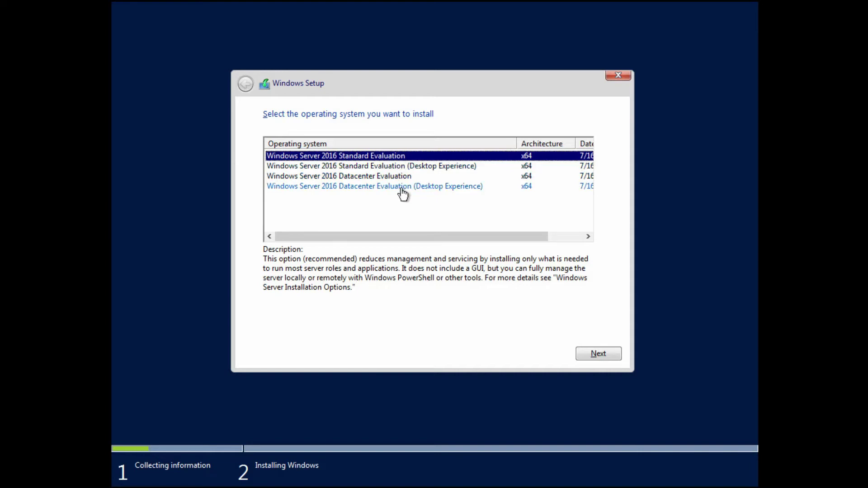
pyautogui.click(373, 180)
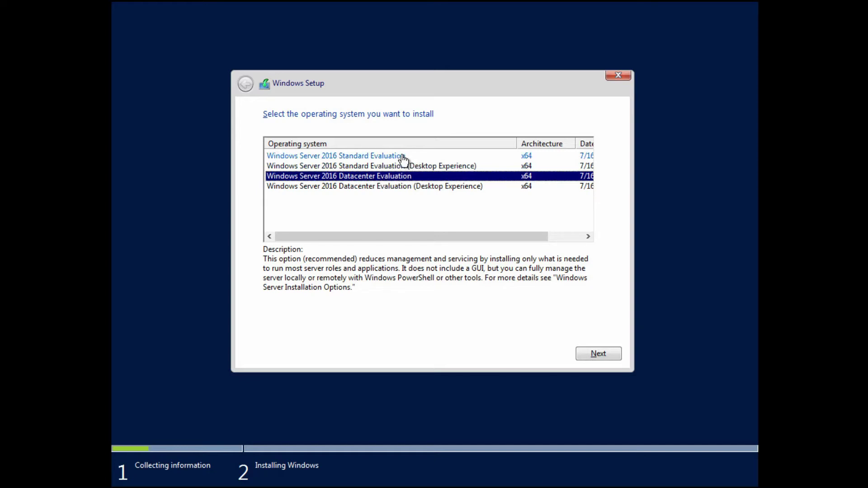
pyautogui.click(406, 158)
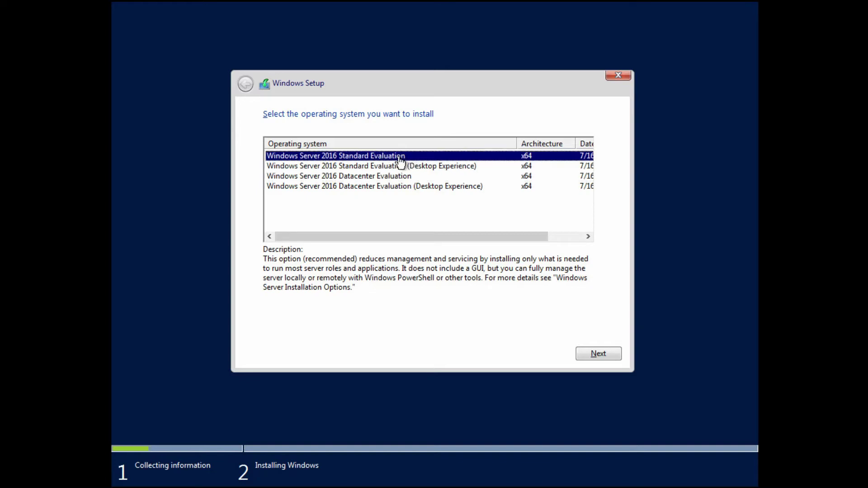
pyautogui.click(393, 167)
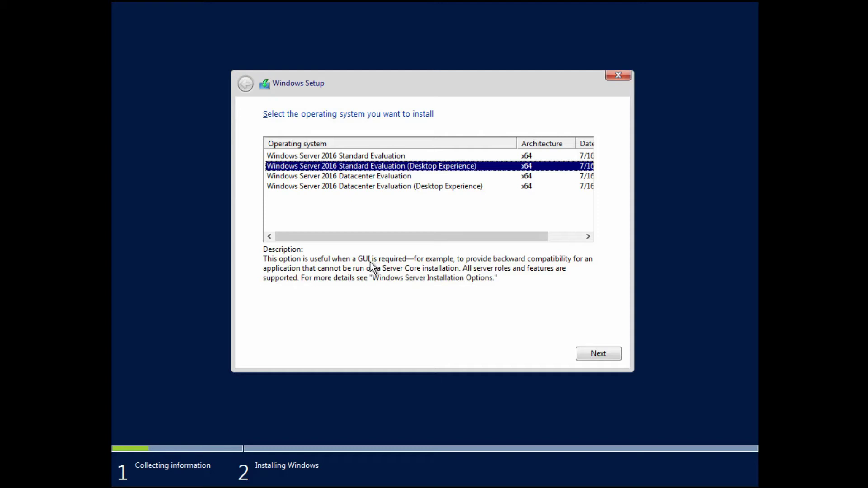
pyautogui.click(588, 352)
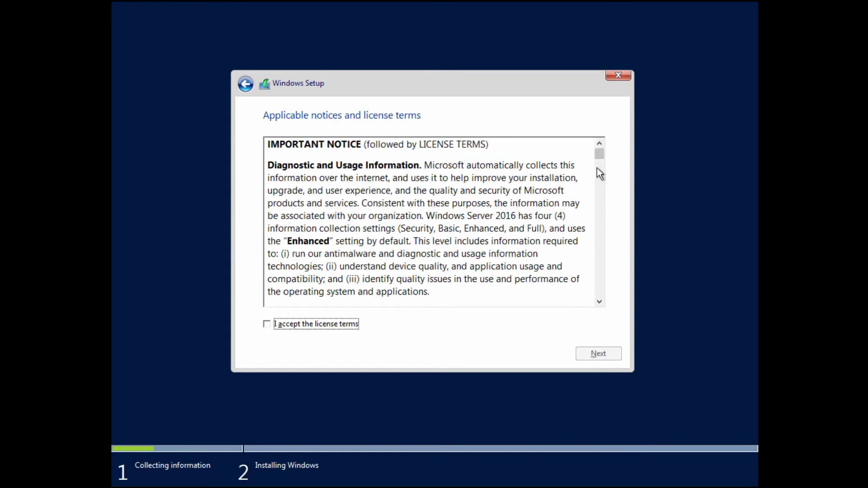
# Step: Accept the license terms and choose Custom: Install Windows only (advanced)
pyautogui.moveTo(599, 156); pyautogui.dragTo(596, 302)
pyautogui.click(328, 326)
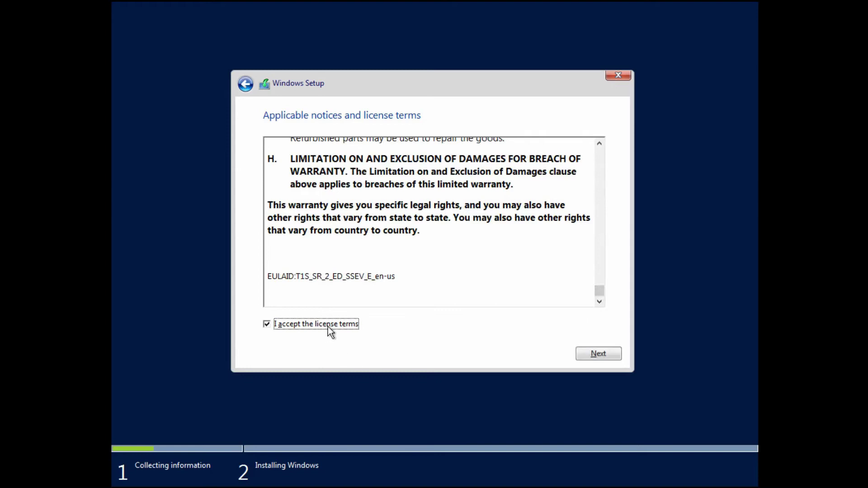
pyautogui.click(617, 357)
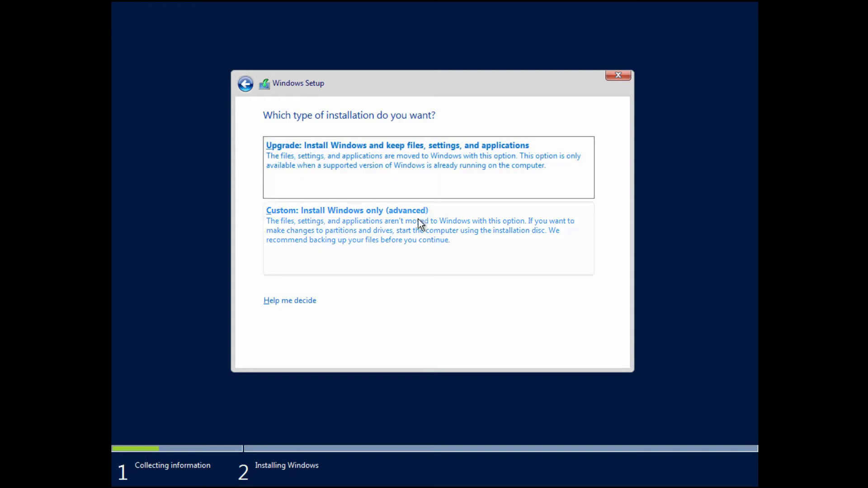
pyautogui.click(421, 235)
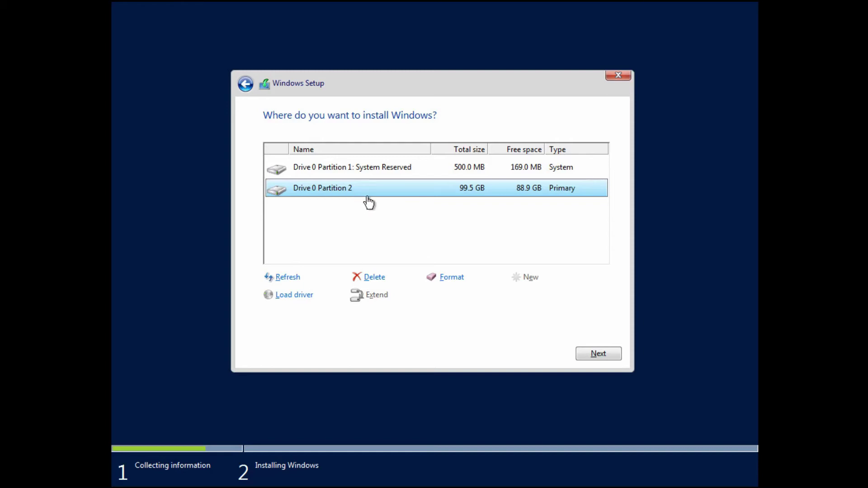
# Step: Delete Partition 2 and System Reserved on Drive 0, then install onto the 100.0 GB unallocated space
pyautogui.click(376, 277)
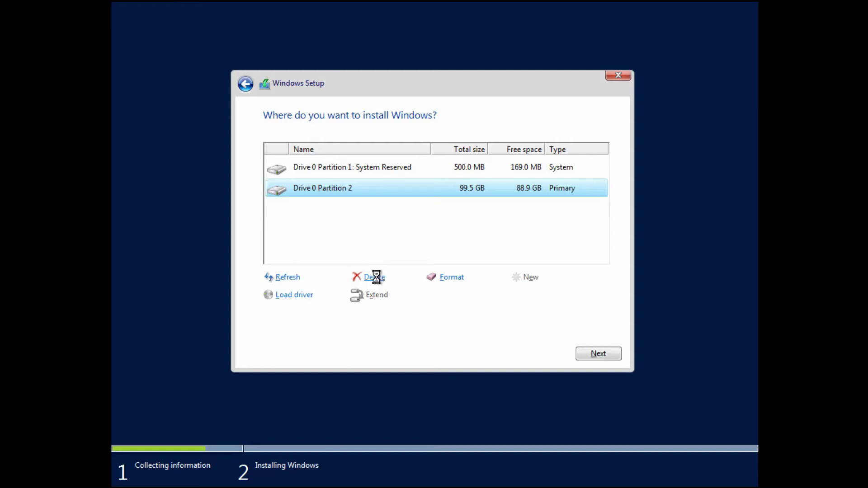
pyautogui.click(520, 296)
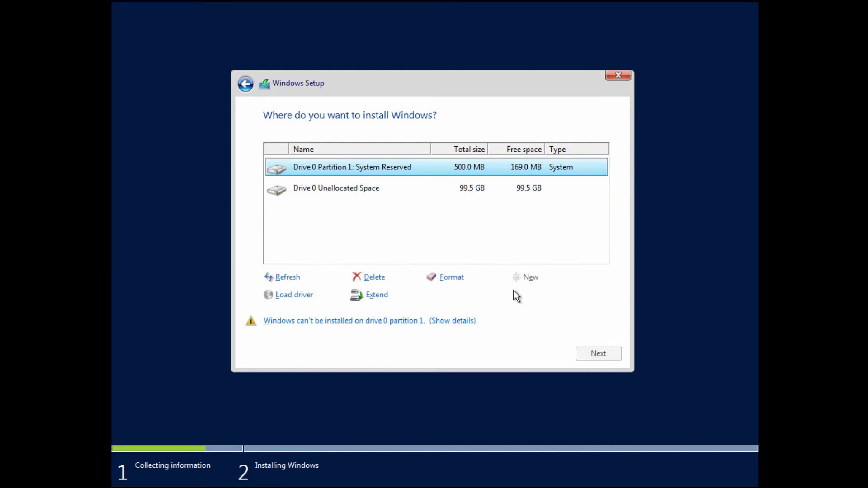
pyautogui.click(384, 277)
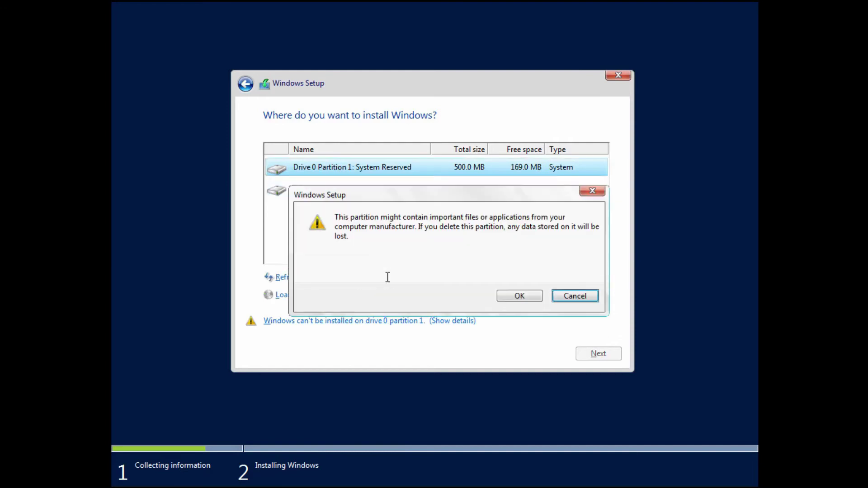
pyautogui.click(530, 297)
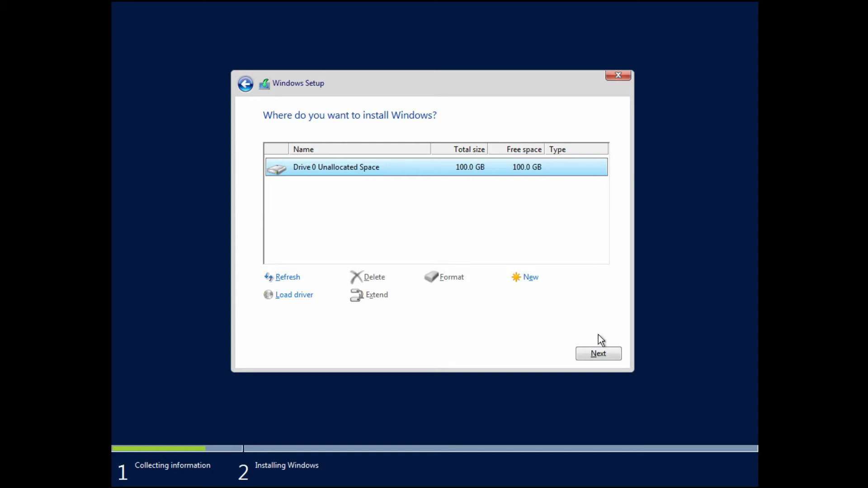
pyautogui.click(602, 354)
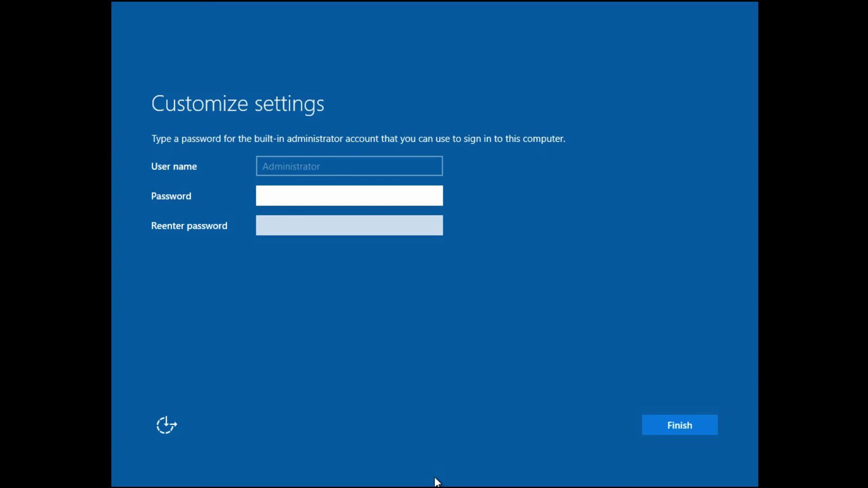
# Step: Enter and confirm the built-in Administrator password, then finish the settings
pyautogui.write('Password123')
pyautogui.press('Tab')
pyautogui.write('Password123')
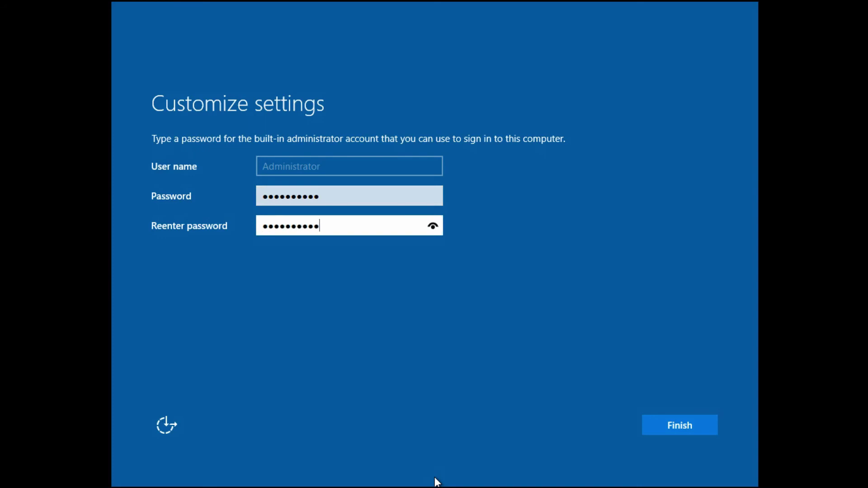
pyautogui.click(653, 426)
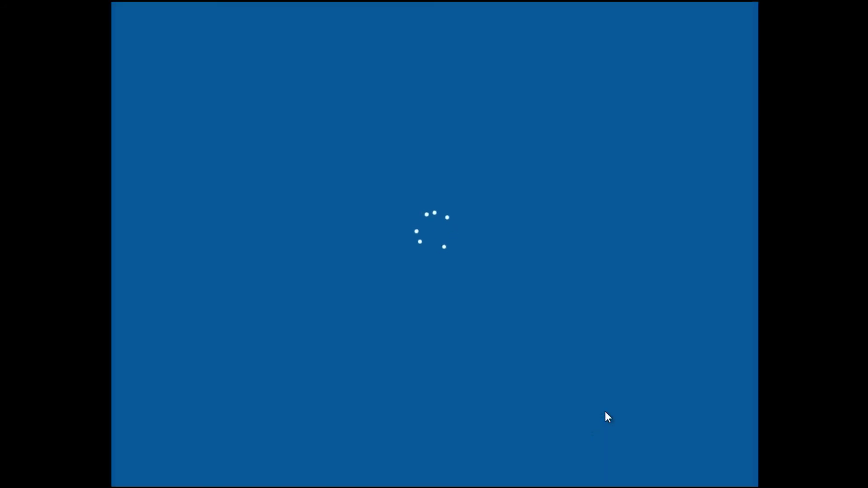
# Step: Sign in at the console with the Administrator password
pyautogui.write('••••••••••')
pyautogui.press('Return')
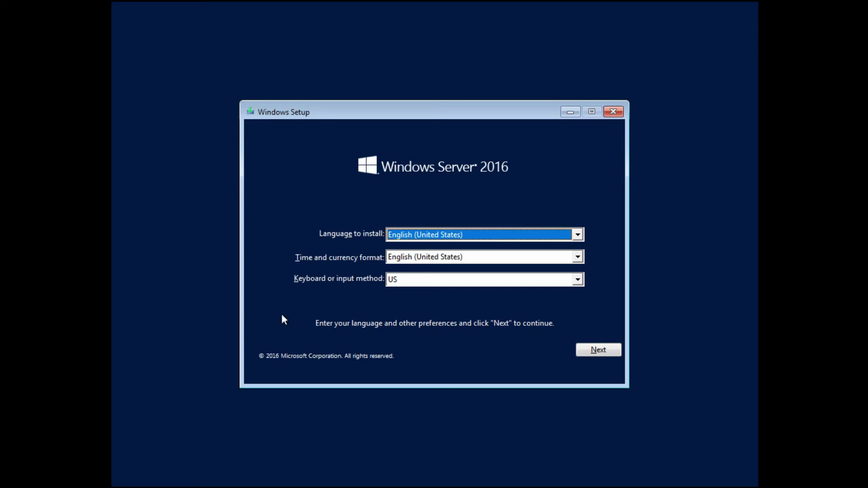
# Step: Accept the English (United States) and US keyboard defaults and start the installation
pyautogui.click(587, 355)
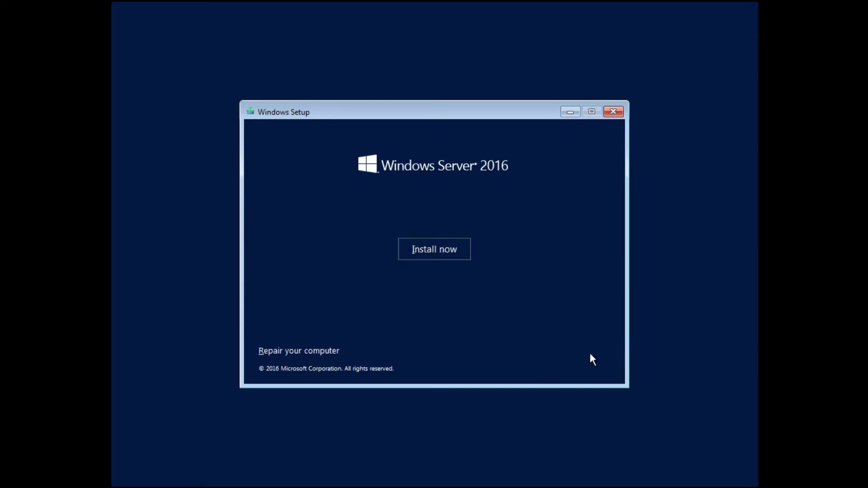
pyautogui.click(450, 251)
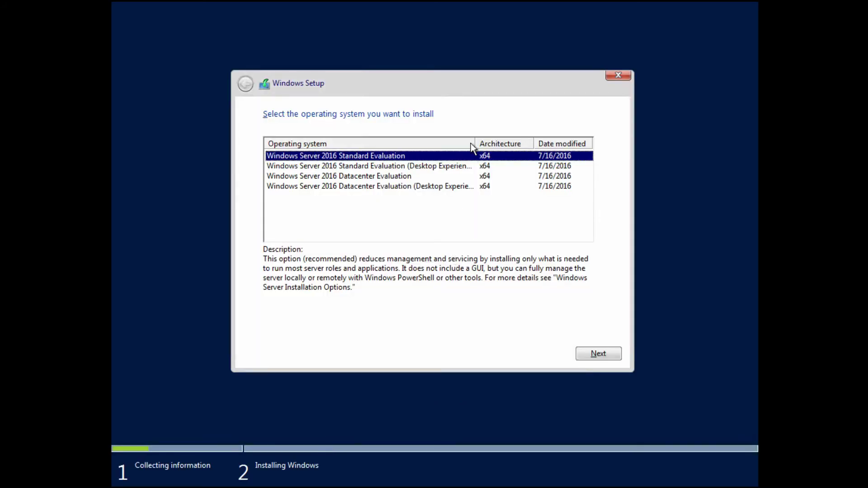
# Step: Choose Windows Server 2016 Standard Evaluation and accept its license terms
pyautogui.moveTo(474, 141); pyautogui.dragTo(513, 142)
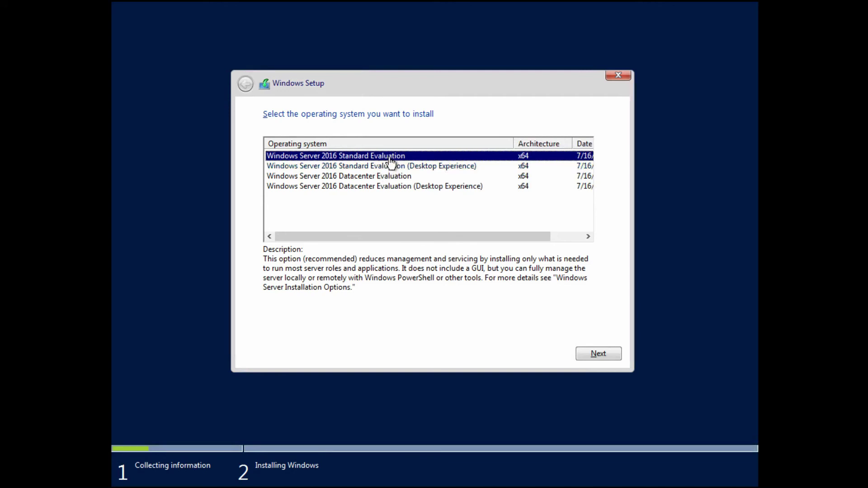
pyautogui.click(604, 357)
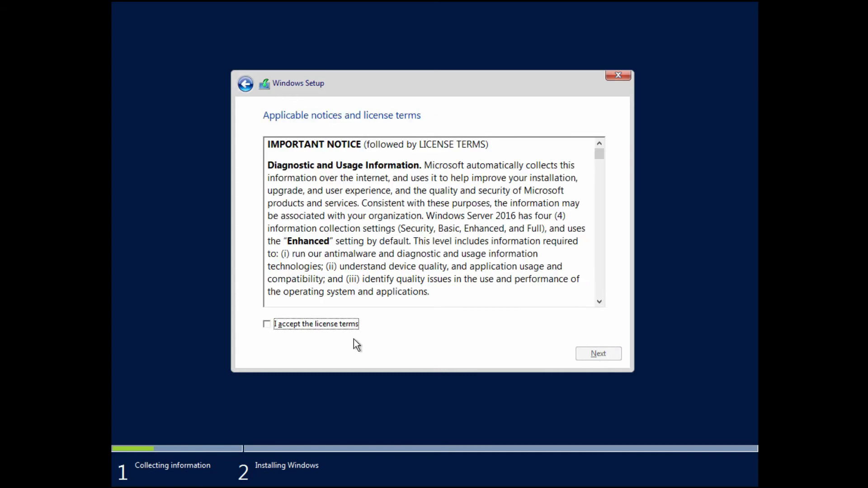
pyautogui.click(340, 323)
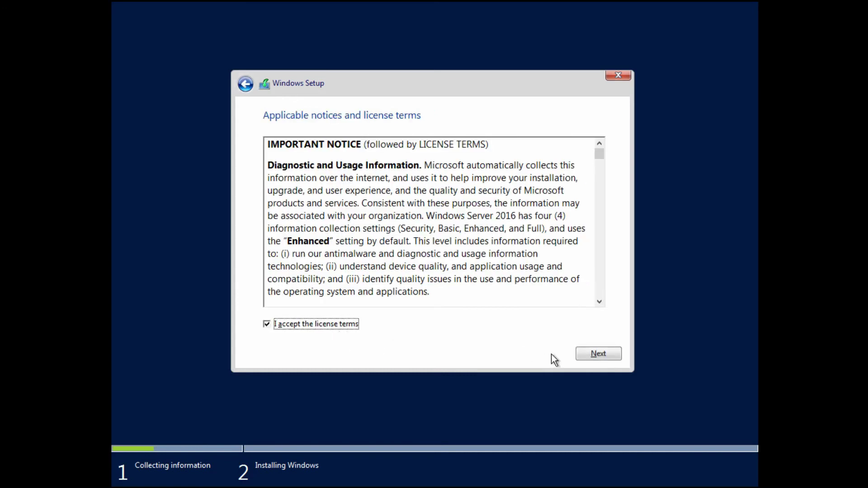
pyautogui.click(615, 355)
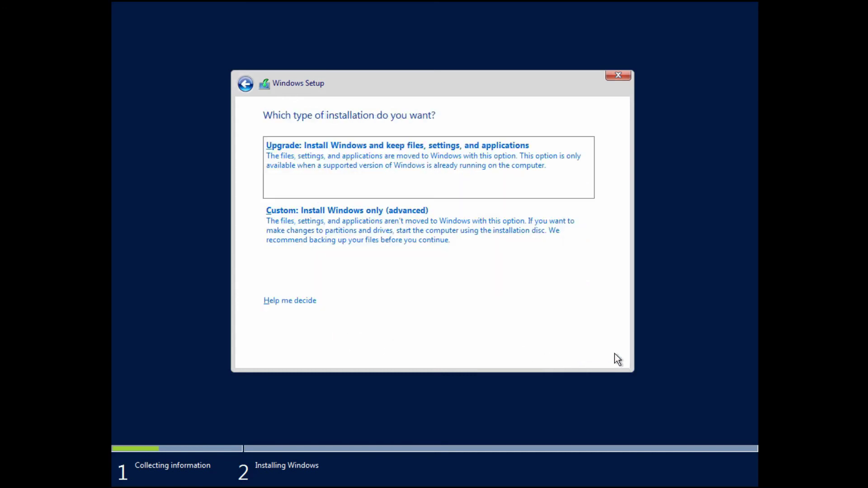
# Step: Choose a custom install, then delete Partition 2 and System Reserved from Drive 0
pyautogui.click(364, 238)
pyautogui.click(373, 278)
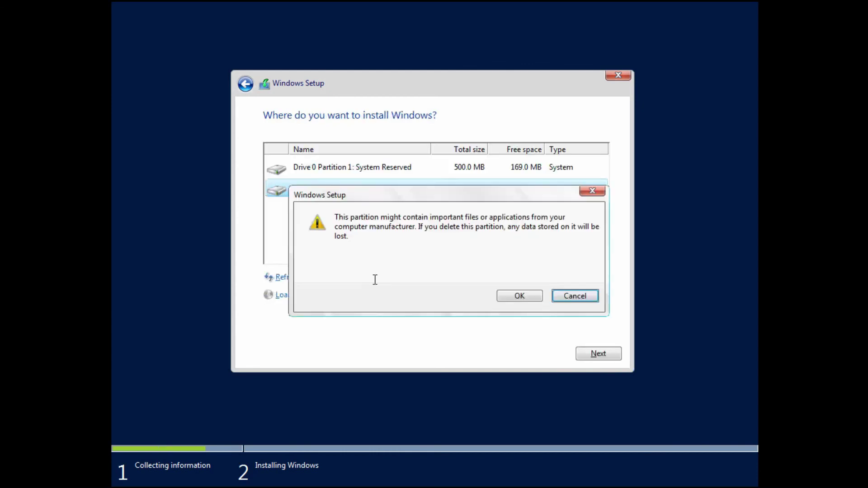
pyautogui.click(510, 295)
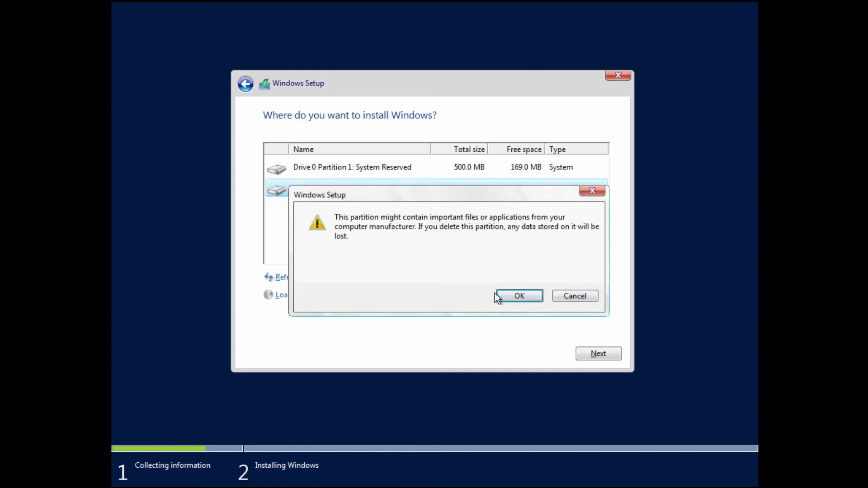
pyautogui.click(512, 298)
pyautogui.click(379, 278)
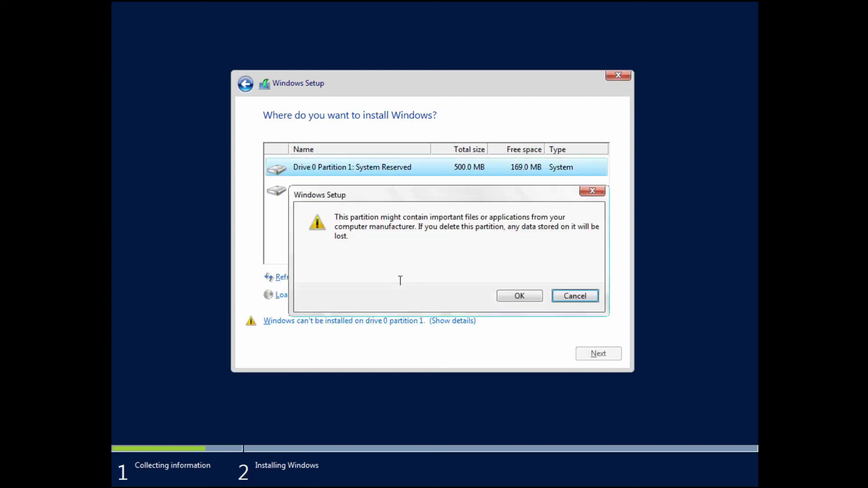
pyautogui.click(519, 295)
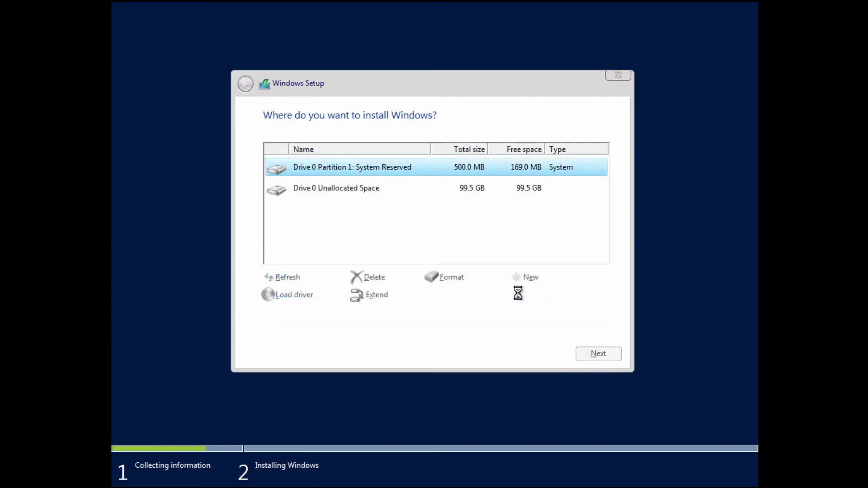
# Step: Install Windows onto Drive 0's 100.0 GB unallocated space
pyautogui.click(599, 354)
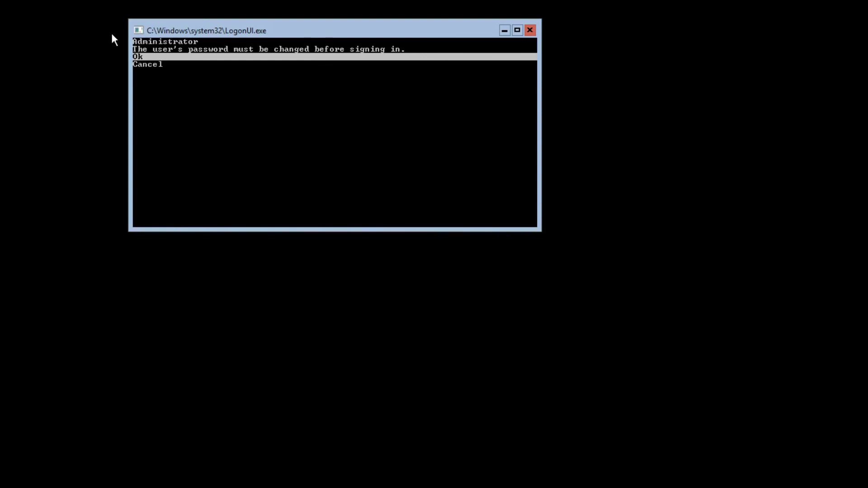
# Step: Accept the Administrator password-change prompt and enter the new account password
pyautogui.press('Down')
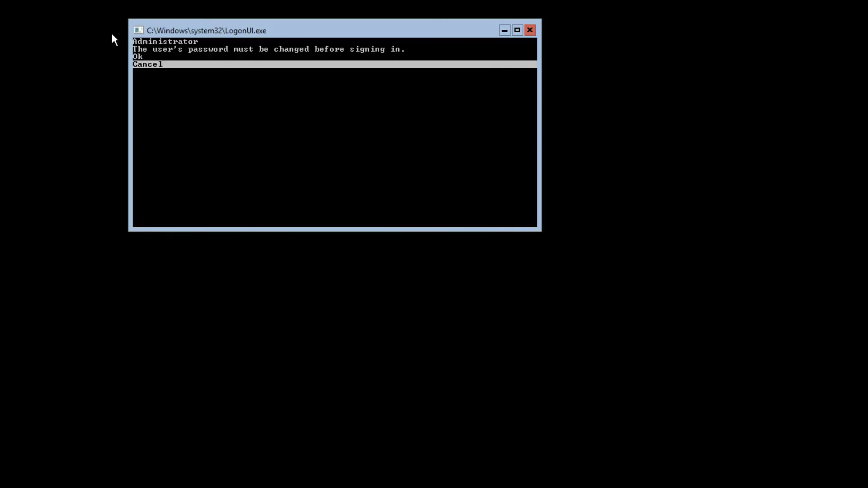
pyautogui.press('Up')
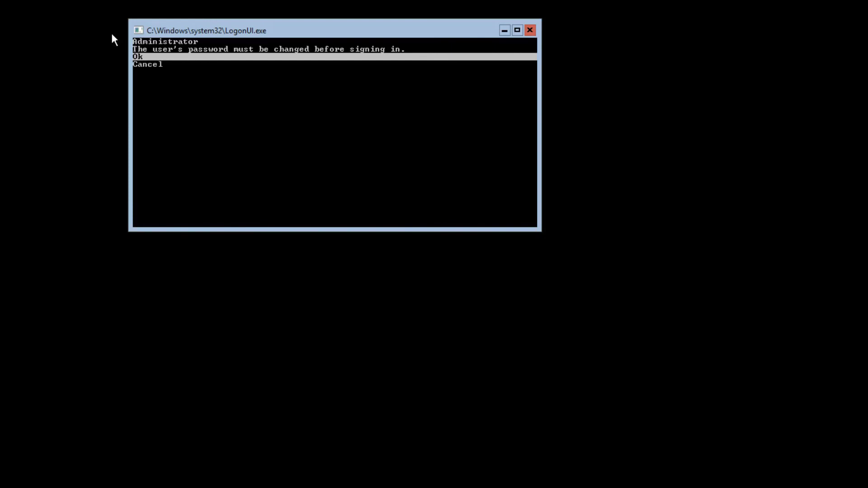
pyautogui.press('Return')
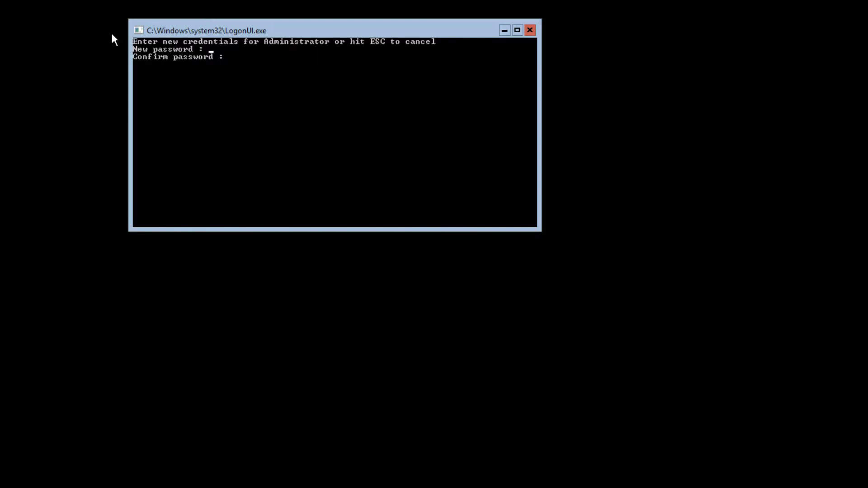
pyautogui.write('**********')
pyautogui.press('Return')
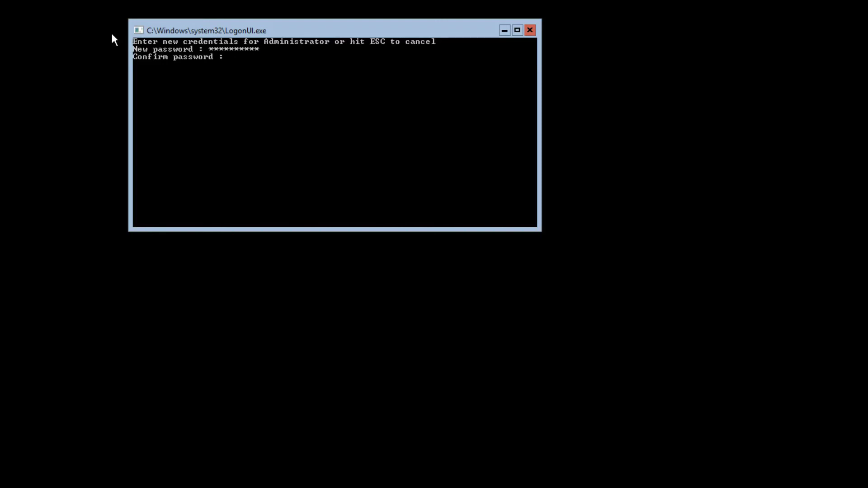